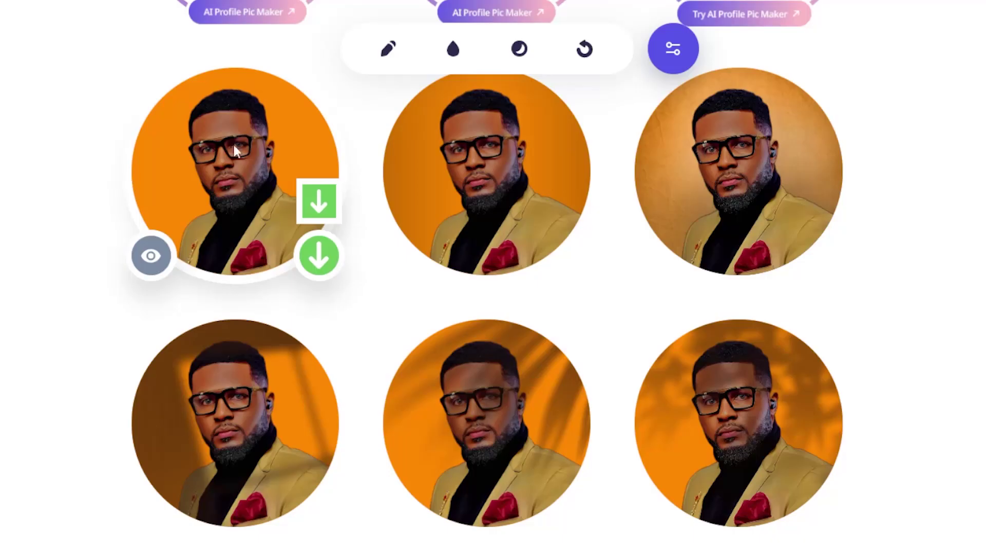
Scroll down through the sample profile-picture results grid on pfpmaker.com.
scroll(621, 352, down, 7)
scroll(512, 269, down, 10)
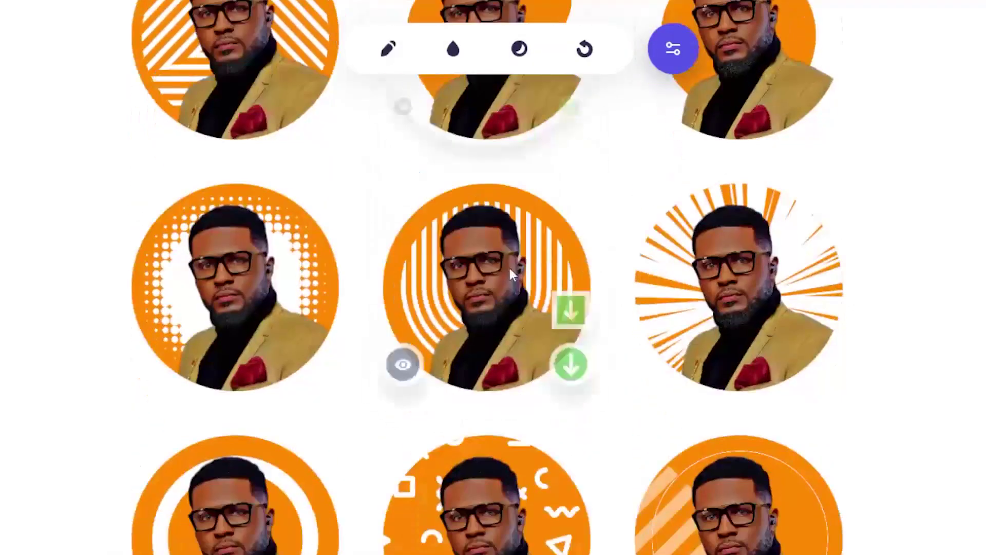
scroll(490, 282, down, 12)
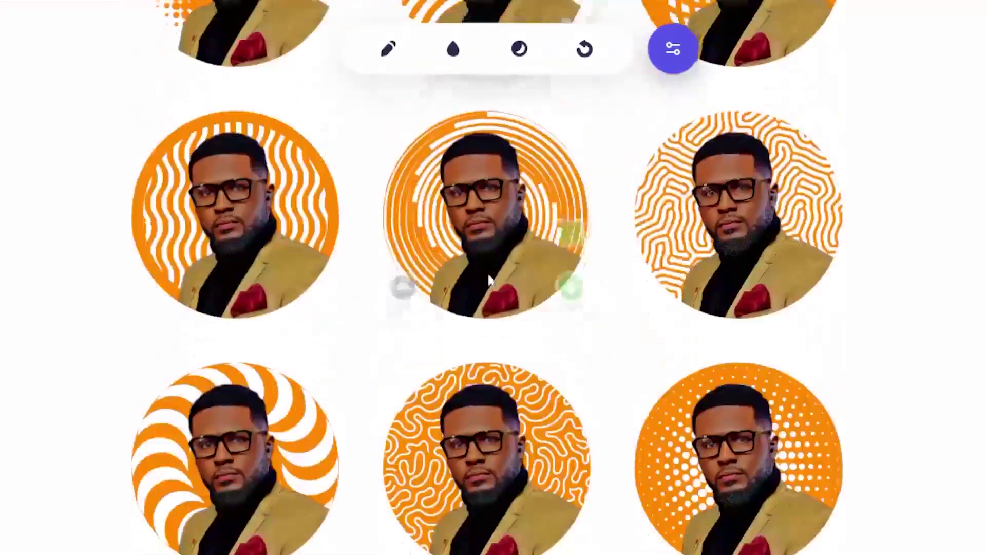
scroll(483, 283, down, 8)
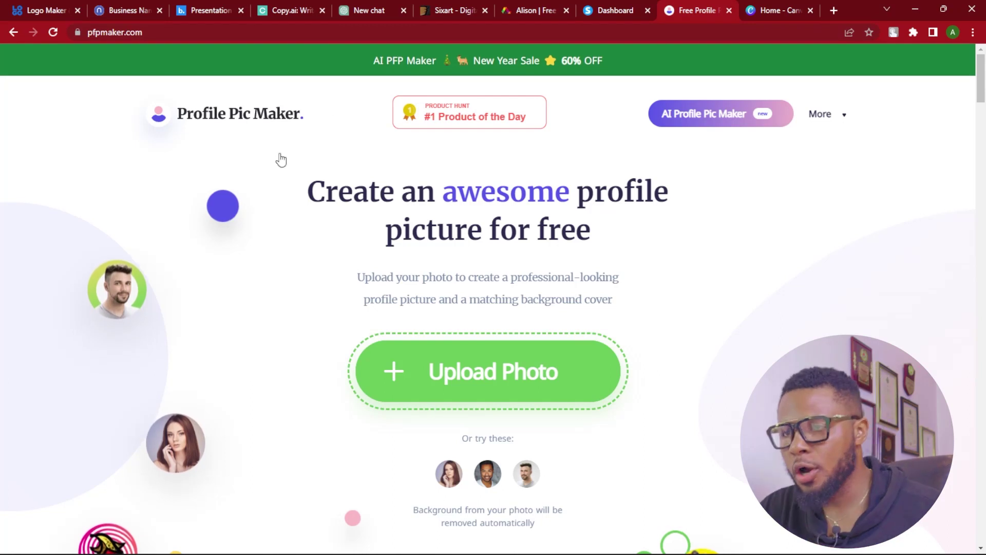
Upload the portrait photo from the Open dialog to generate profile pictures.
click(470, 372)
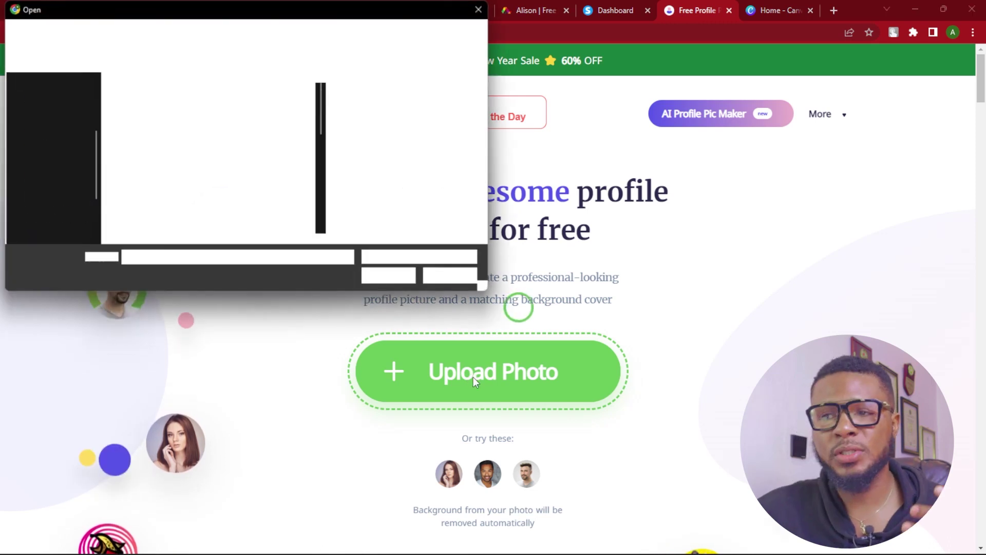
drag(323, 102, 312, 175)
double_click(202, 179)
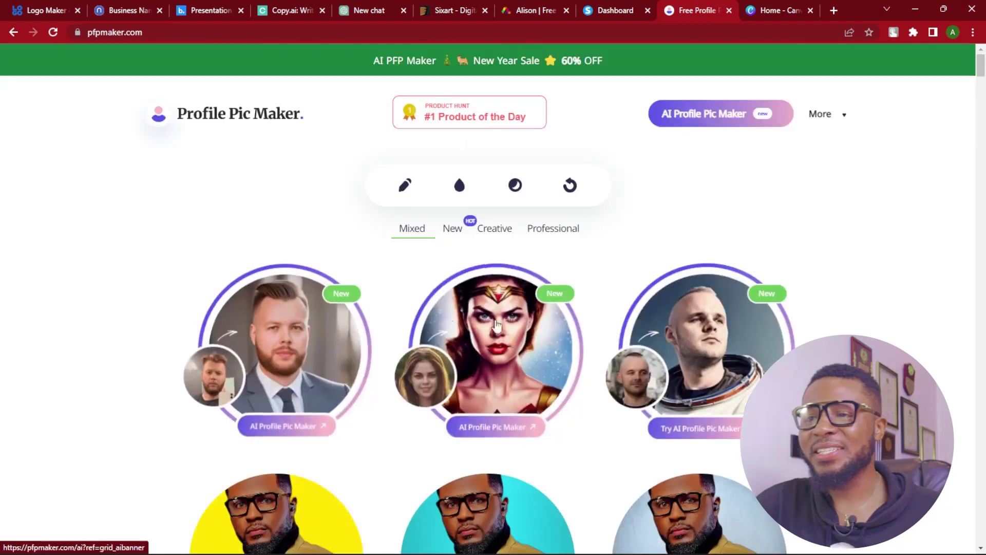
Scroll through the generated yellow, turquoise and light-blue portraits, then back to the top.
scroll(450, 252, down, 10)
scroll(450, 252, down, 15)
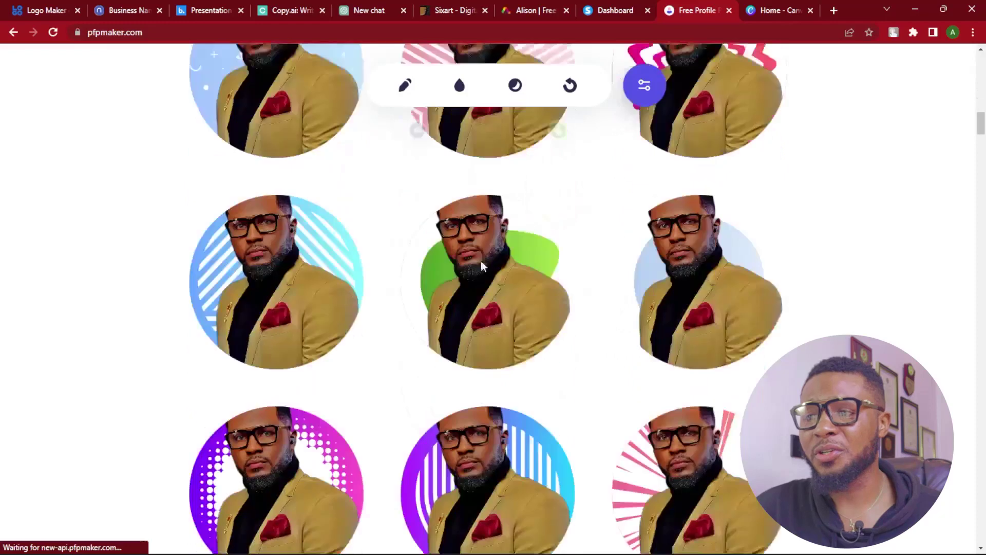
scroll(508, 281, down, 5)
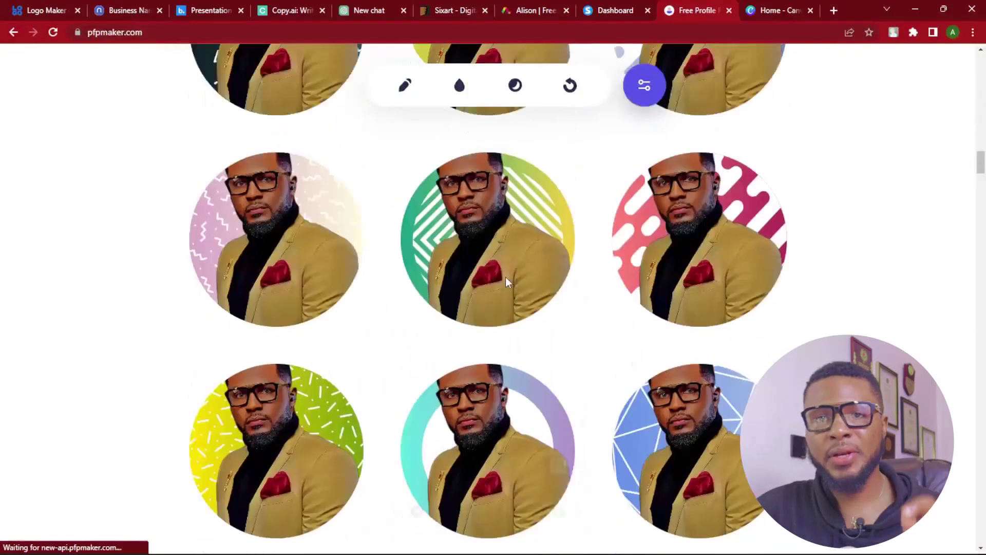
scroll(506, 281, up, 1)
scroll(506, 281, up, 15)
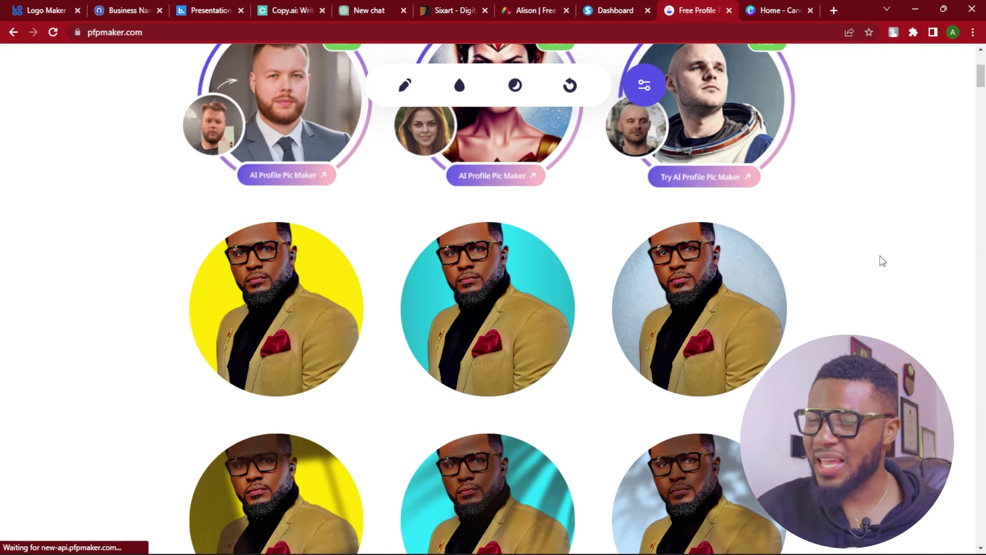
scroll(976, 283, up, 5)
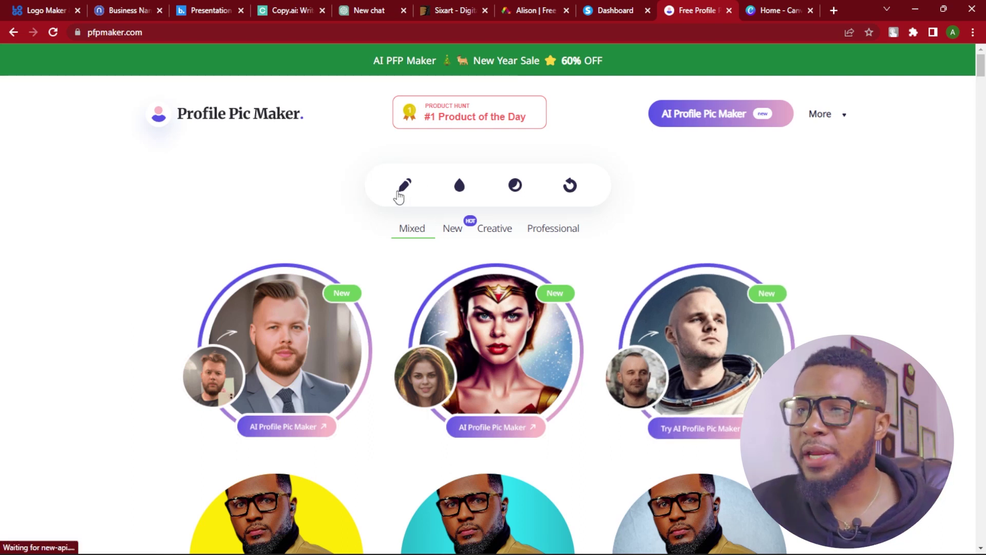
Centre the face in the crop circle, set the photo scale to about 1, and save.
click(404, 186)
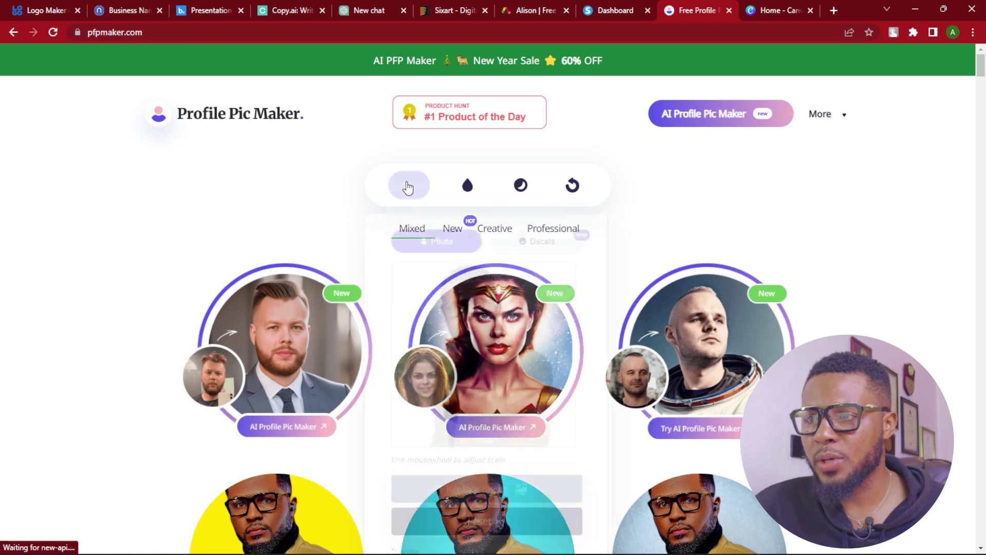
scroll(487, 292, up, 3)
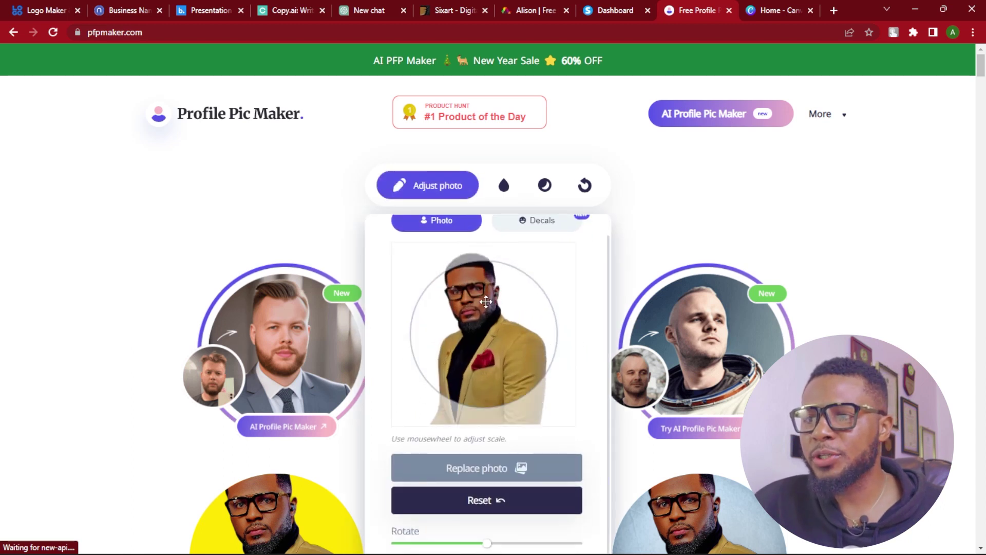
scroll(720, 188, down, 2)
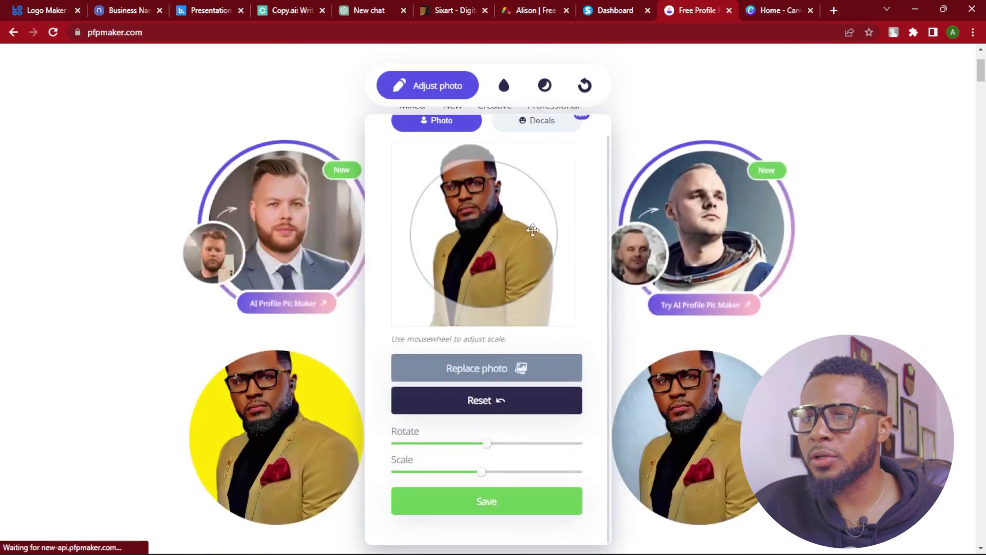
drag(482, 213, 487, 238)
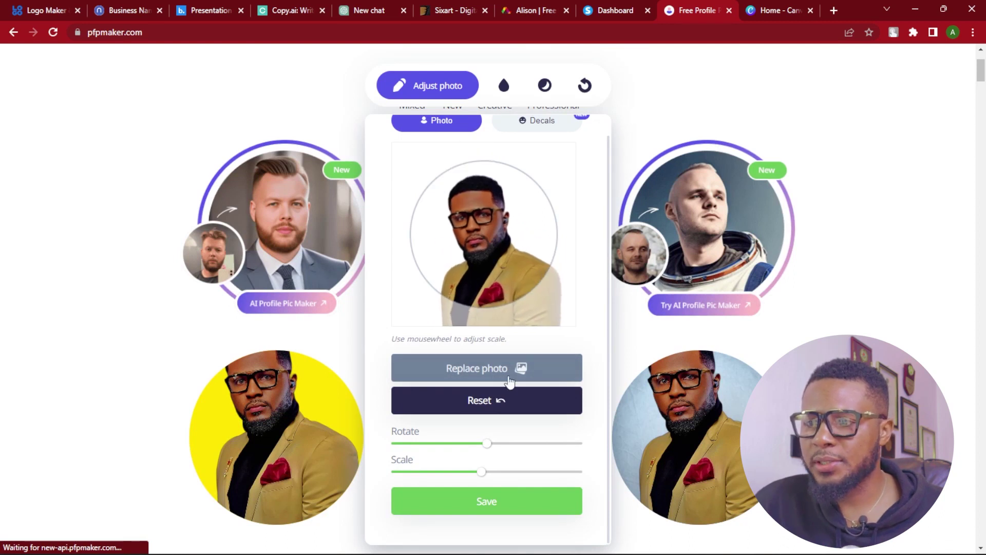
scroll(478, 222, down, 5)
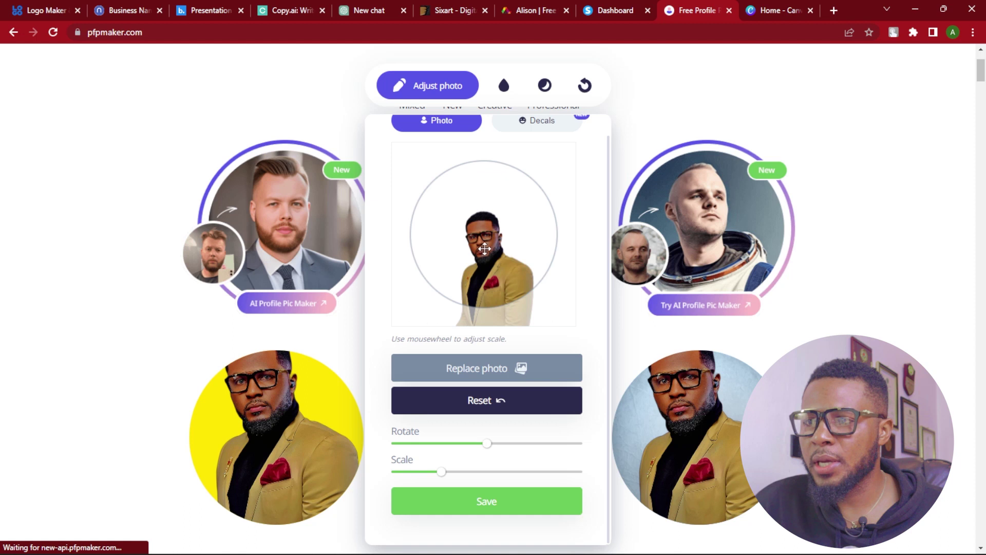
drag(441, 471, 487, 454)
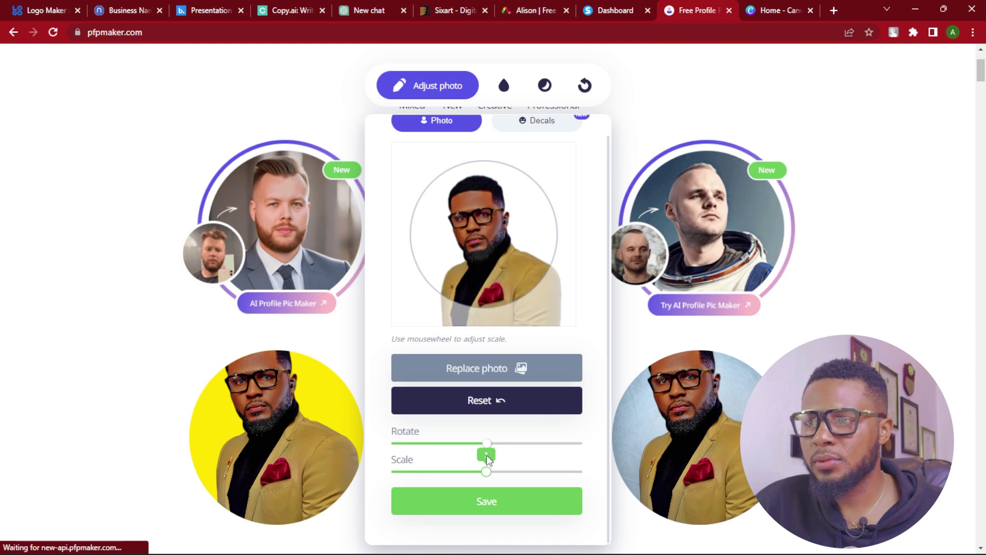
drag(486, 456, 479, 456)
drag(485, 238, 493, 242)
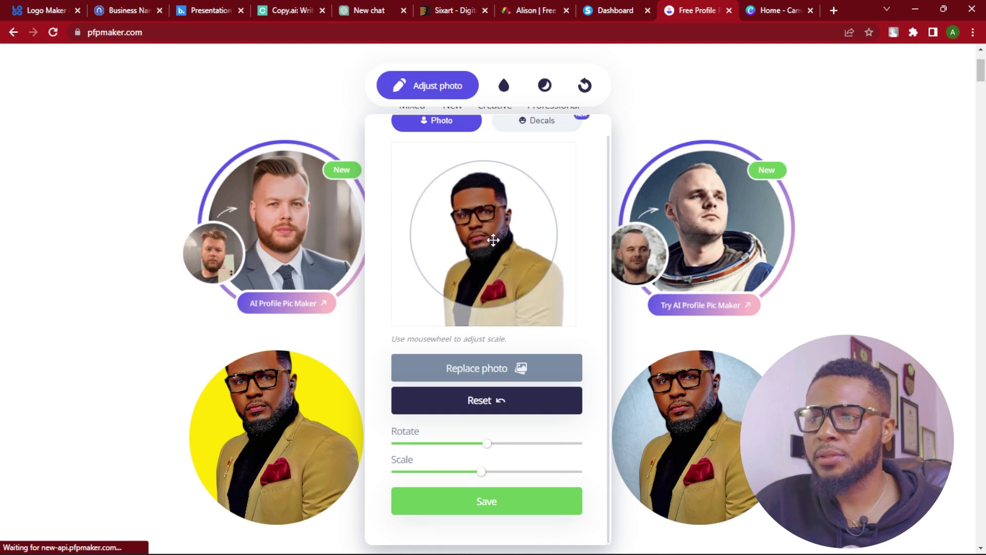
click(490, 505)
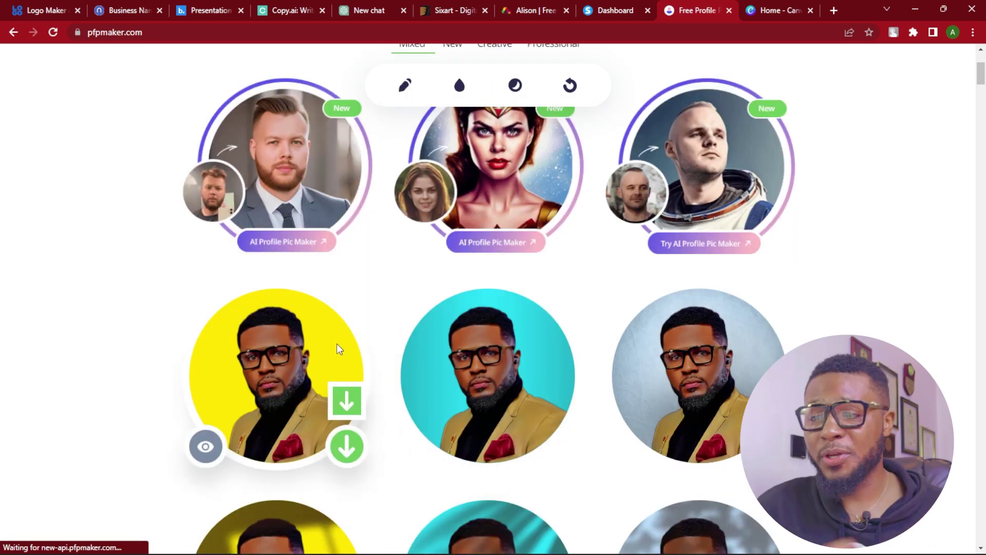
Give the profile pictures a solid orange background from the preset palette swatches.
click(402, 91)
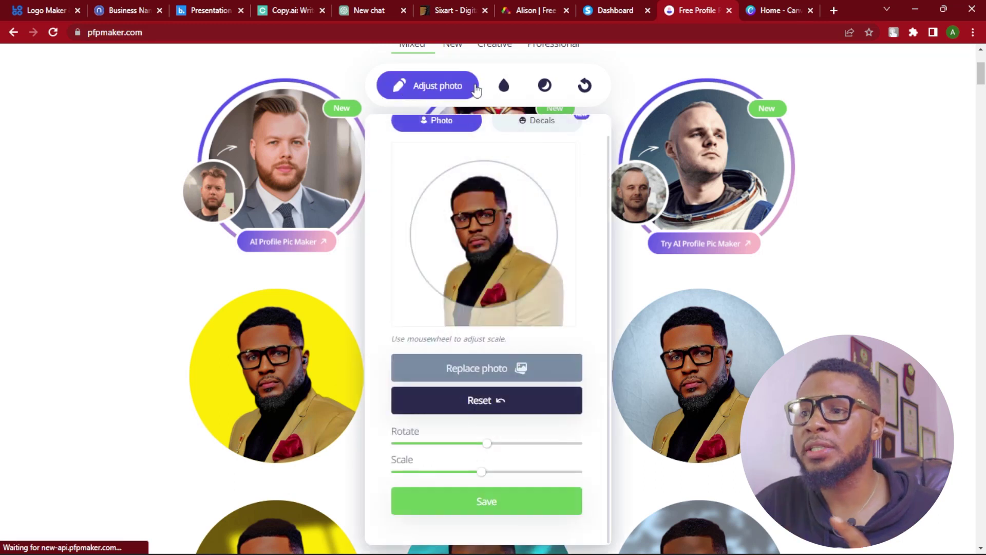
click(503, 88)
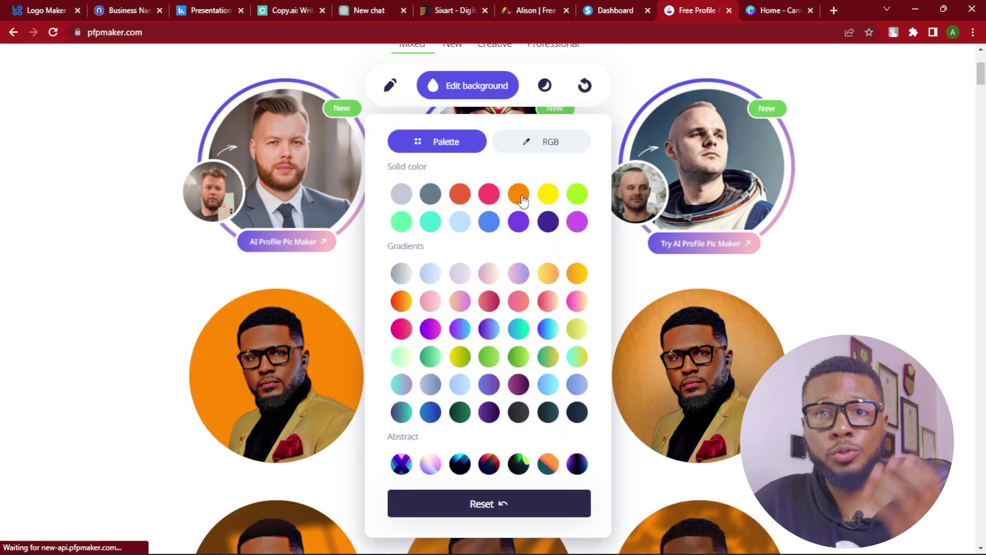
click(541, 143)
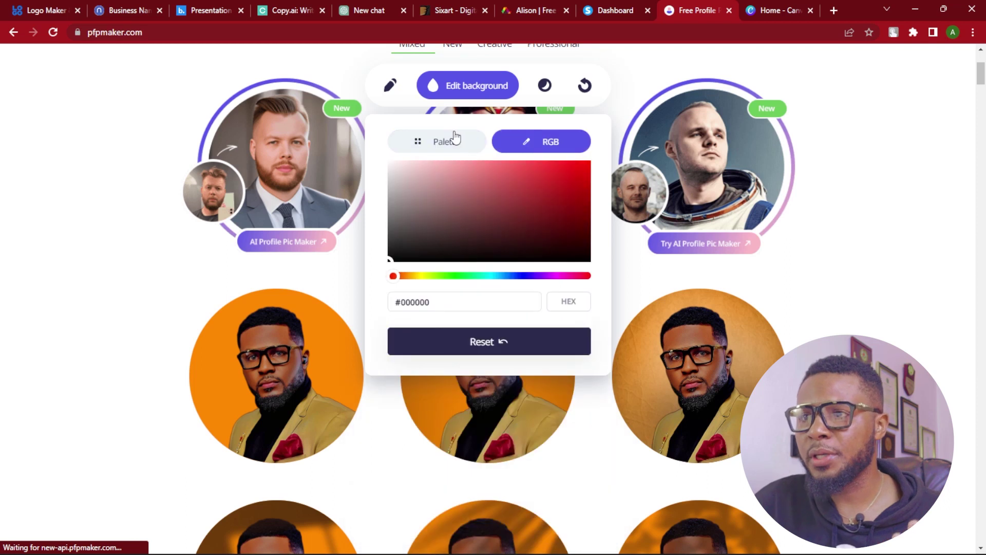
click(449, 140)
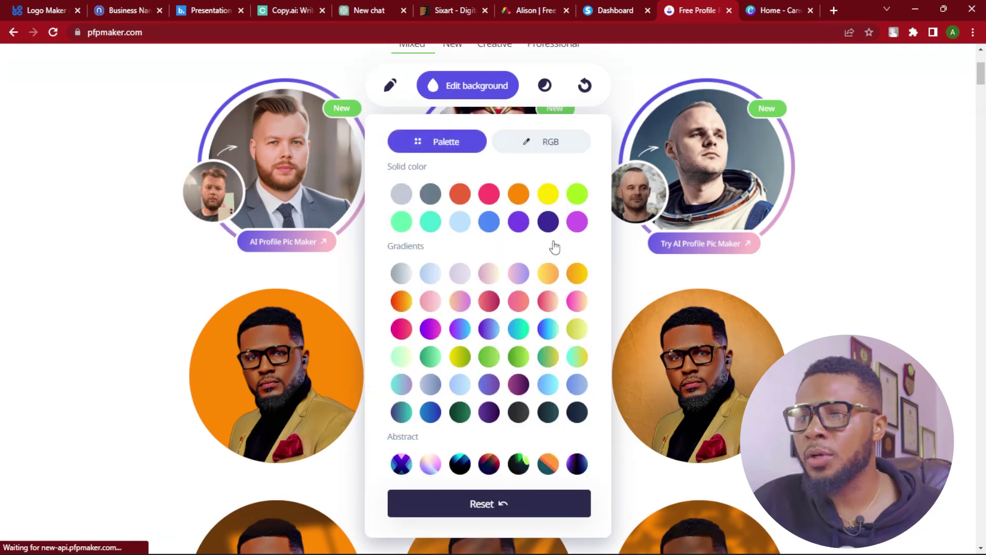
Browse the orange-background results and bring up the shadow style options.
scroll(490, 279, down, 15)
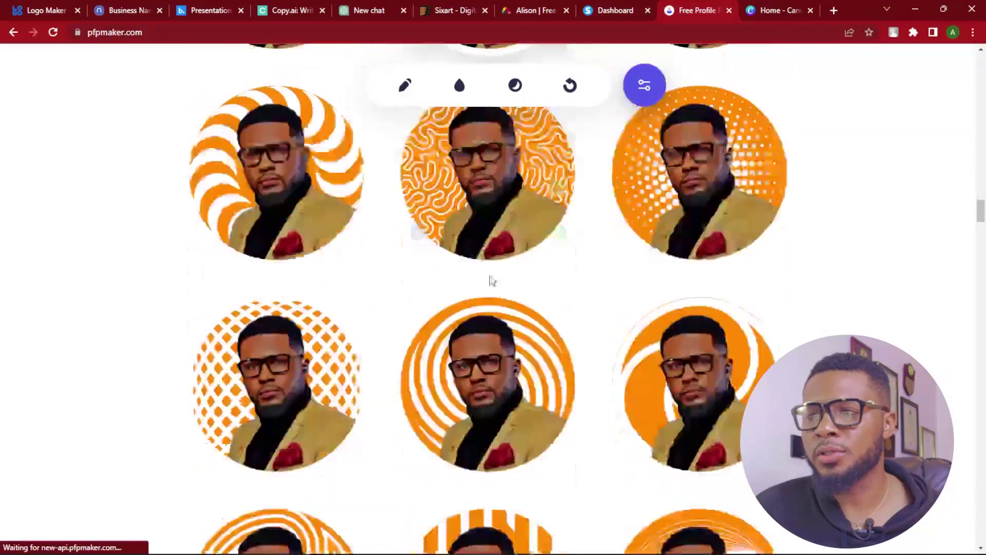
scroll(490, 279, down, 15)
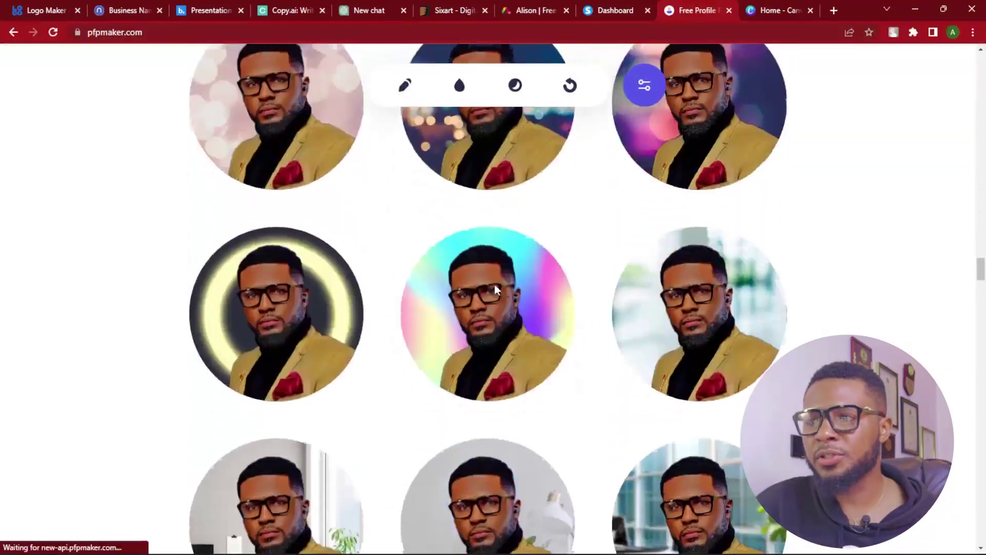
scroll(495, 284, down, 15)
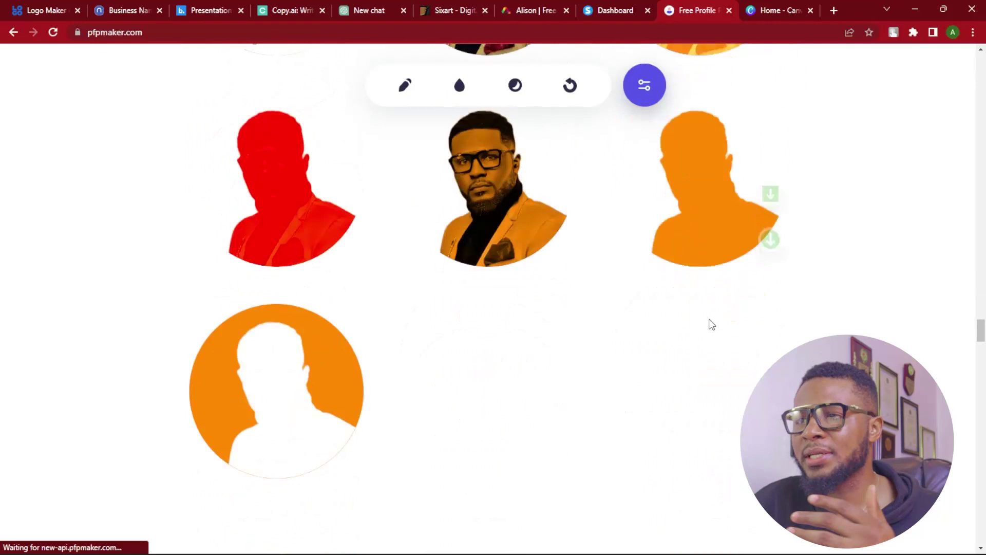
scroll(712, 323, up, 3)
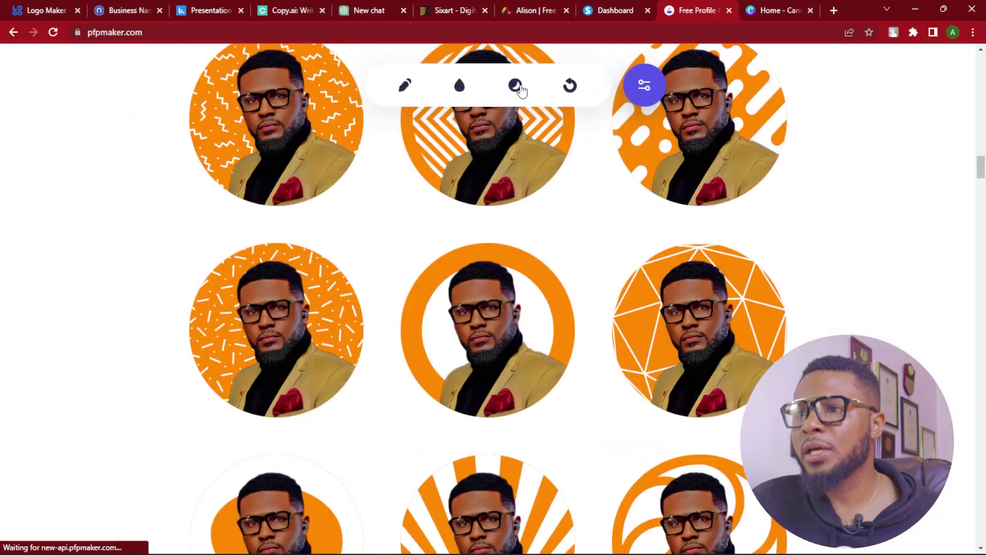
click(515, 85)
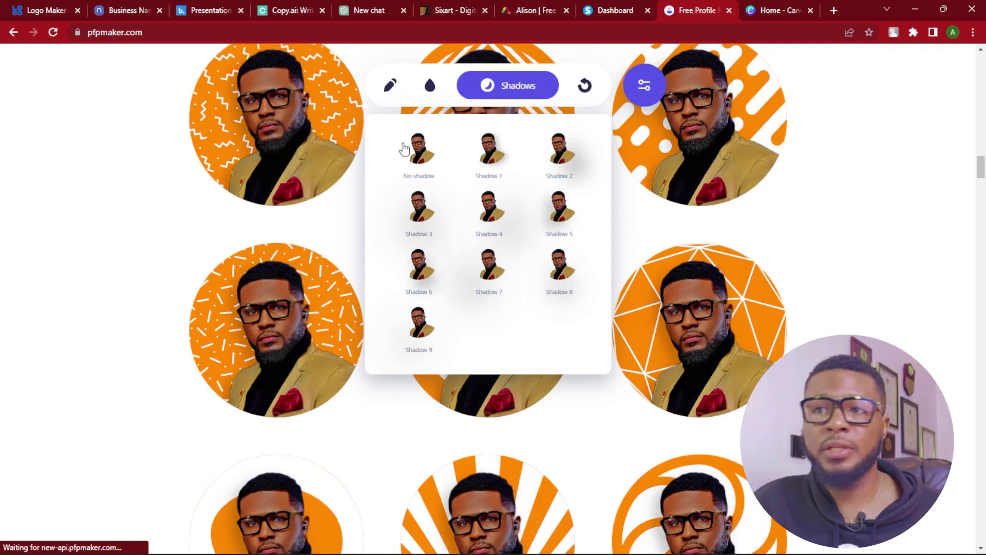
Choose No shadow and filter the results to the Professional style category.
click(419, 149)
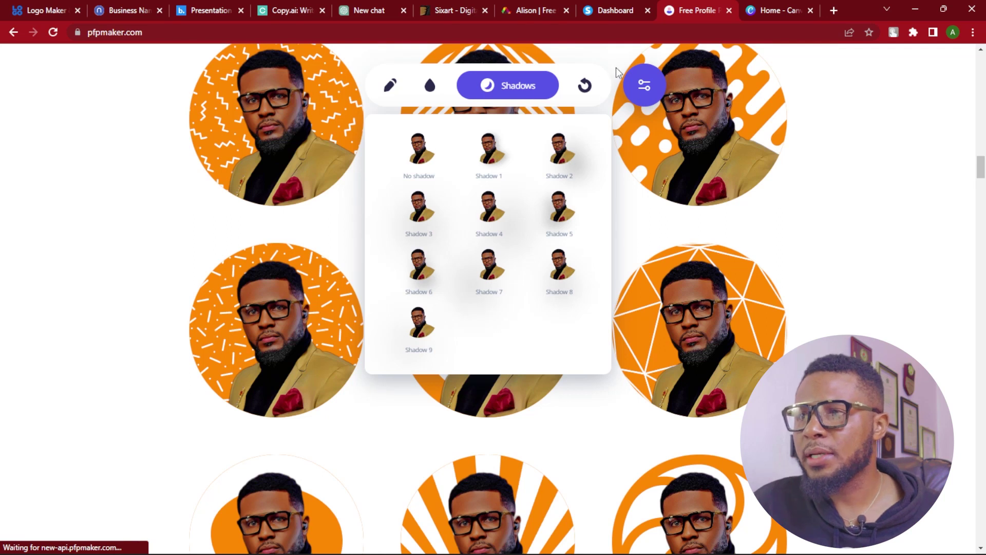
click(644, 85)
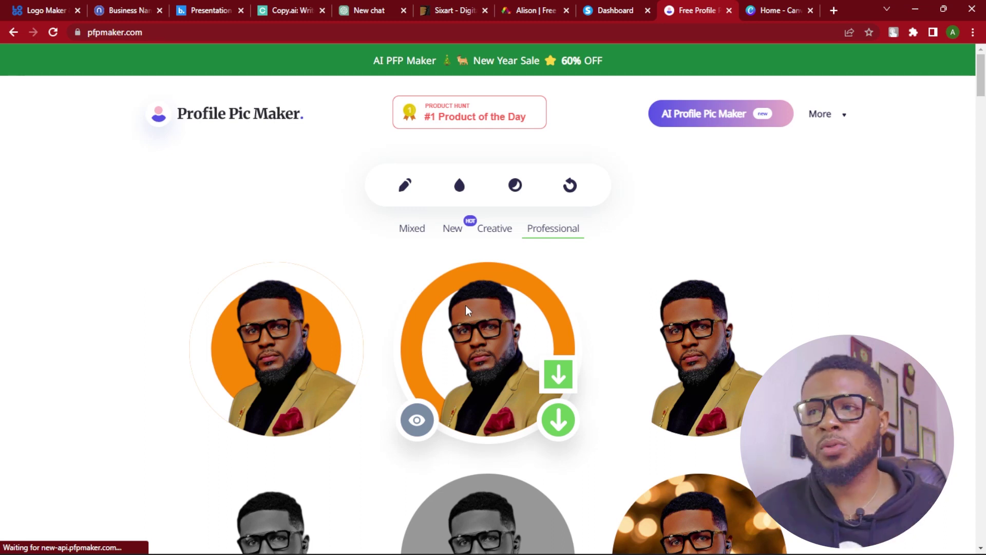
scroll(628, 275, down, 8)
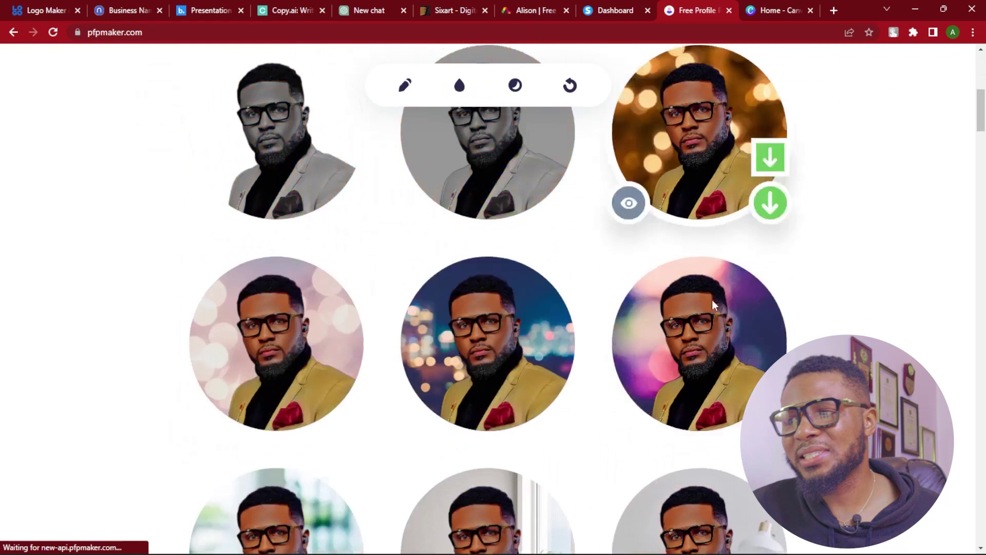
scroll(478, 273, up, 9)
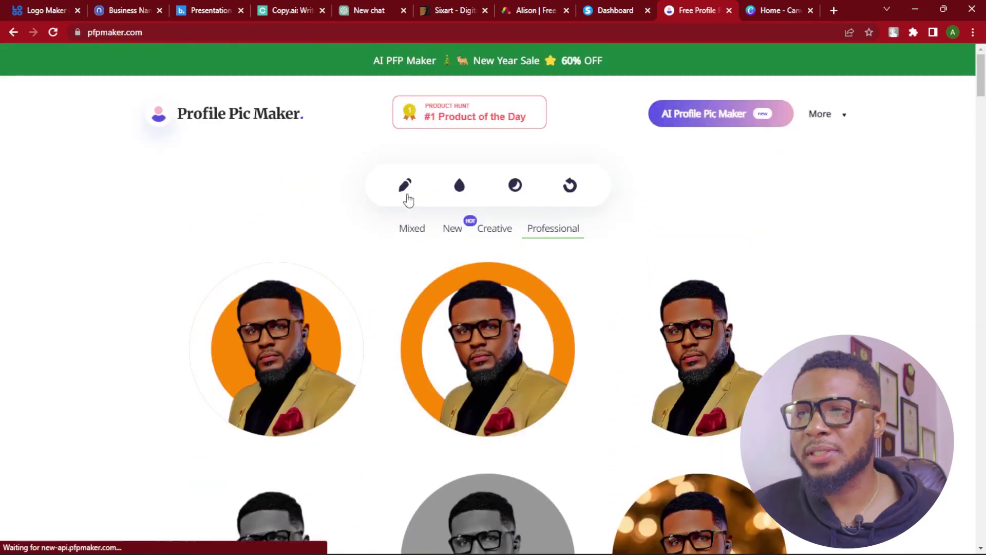
Switch the results to the Mixed style and scroll to the orange portraits.
click(408, 200)
click(412, 228)
scroll(425, 214, down, 8)
scroll(335, 267, up, 2)
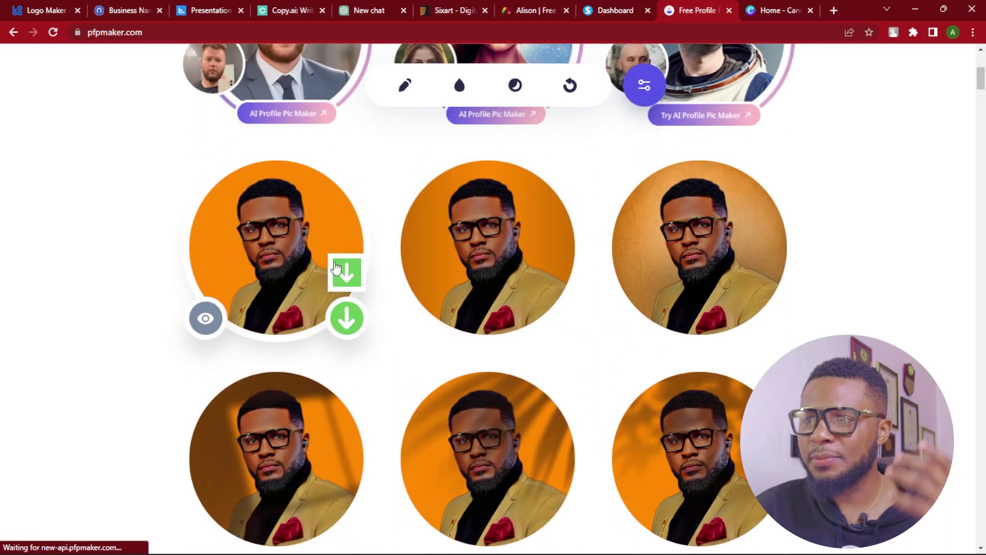
scroll(335, 267, down, 1)
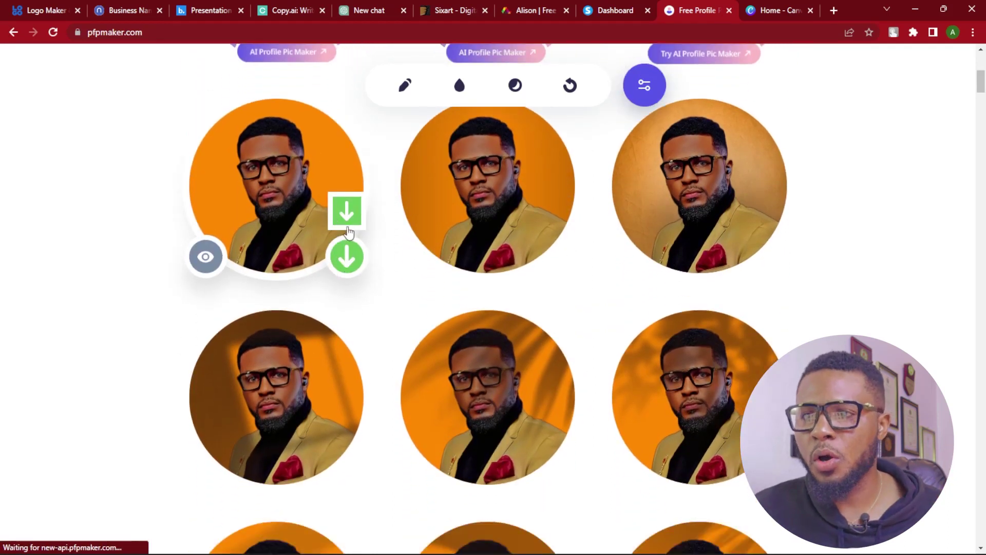
Download the plain orange circular portrait, then start a new design in Canva.
click(349, 257)
scroll(350, 257, down, 1)
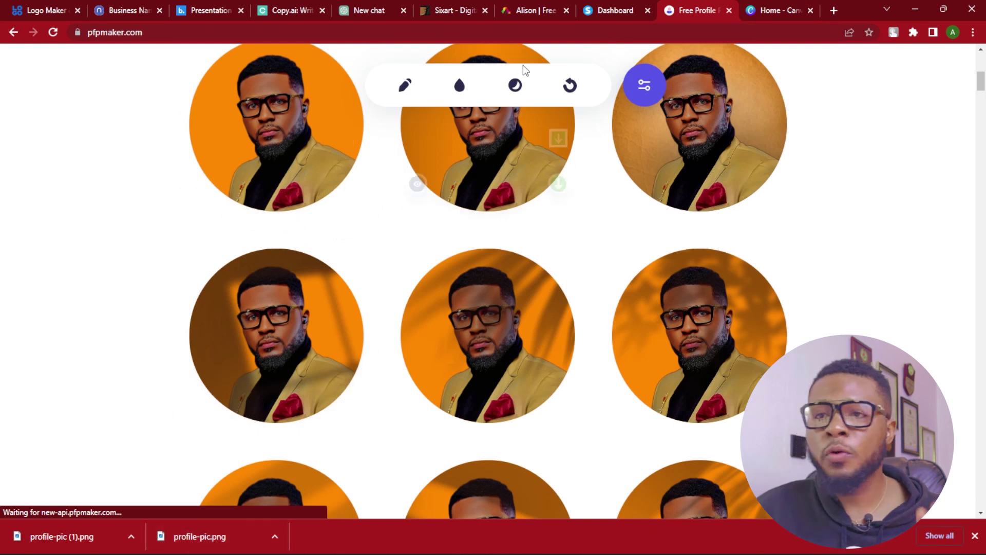
click(776, 11)
click(879, 103)
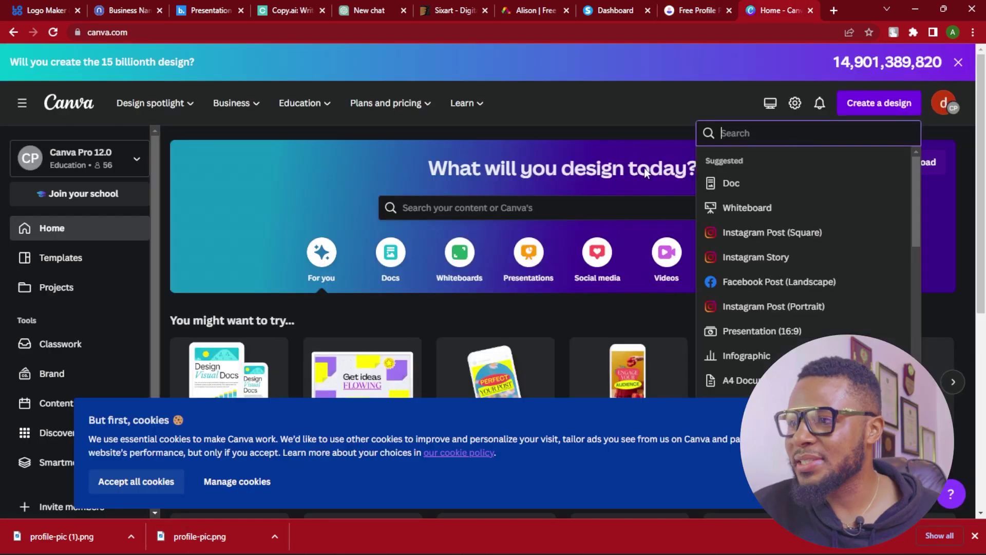
Create a square Instagram Post and place profile-pic (1).png from Downloads on the page.
click(777, 235)
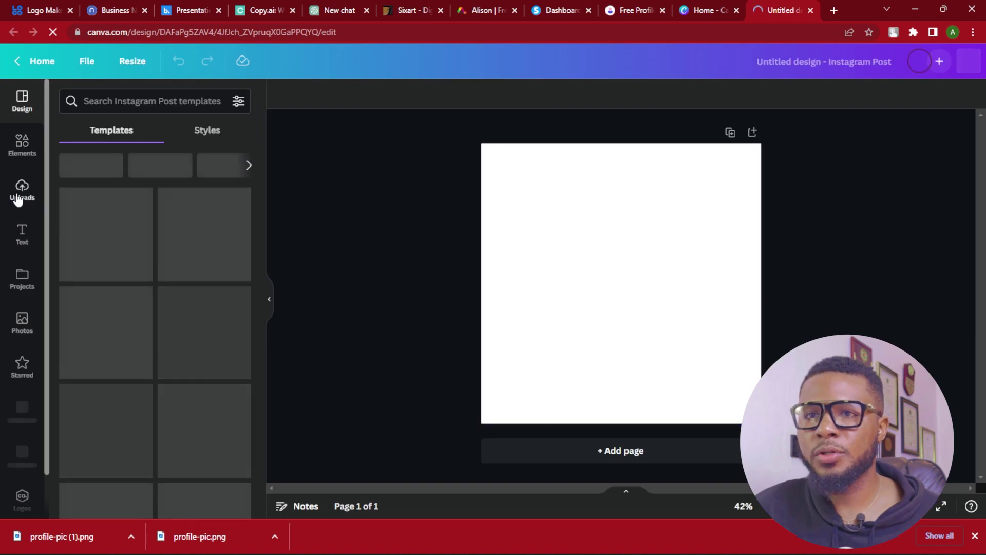
click(22, 191)
click(124, 131)
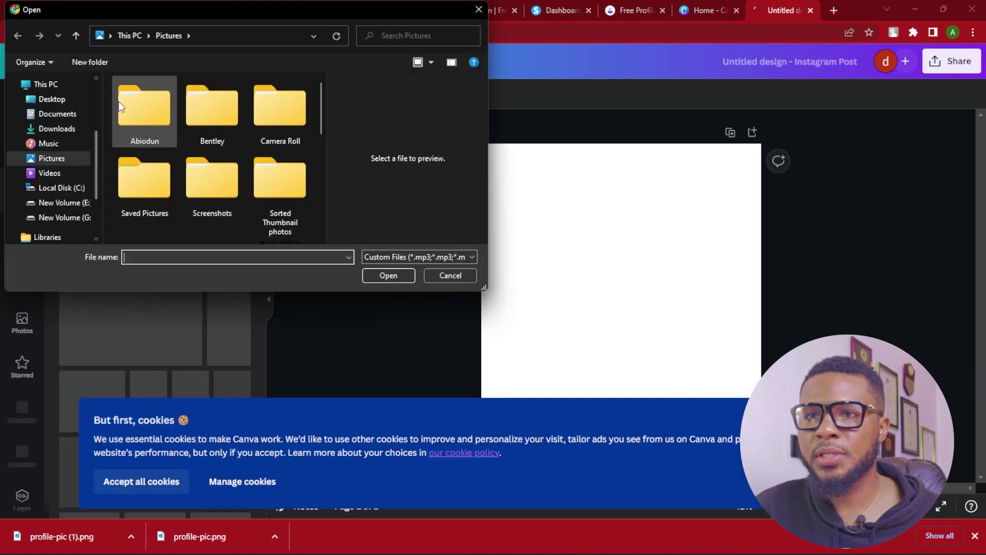
click(54, 114)
click(56, 129)
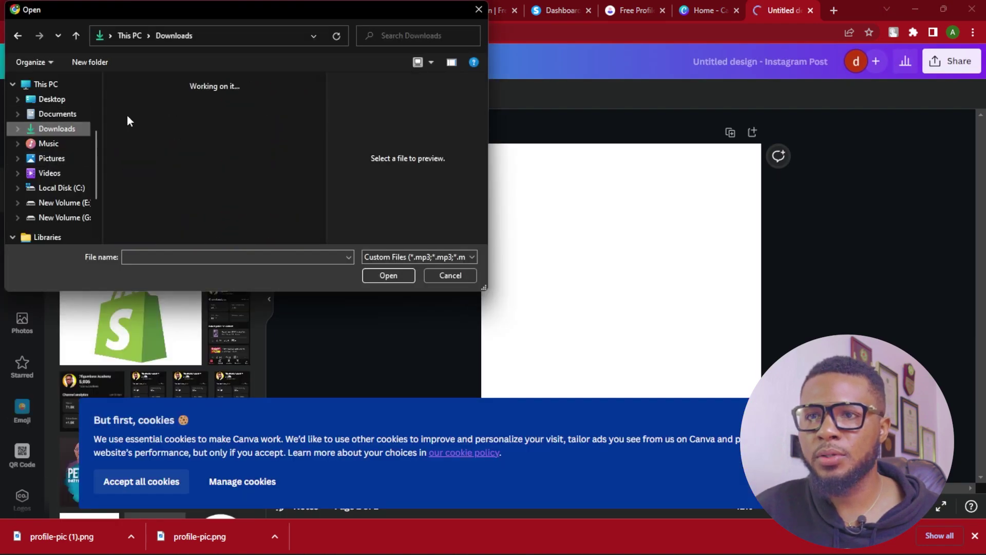
double_click(139, 109)
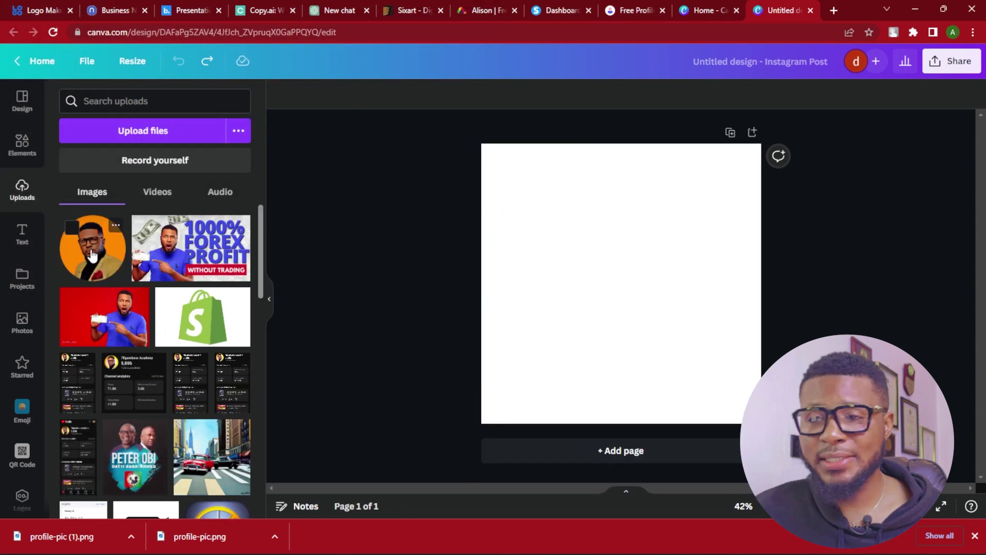
drag(90, 257, 577, 250)
Resize the orange portrait by its corner handles until it covers the whole square page.
click(22, 99)
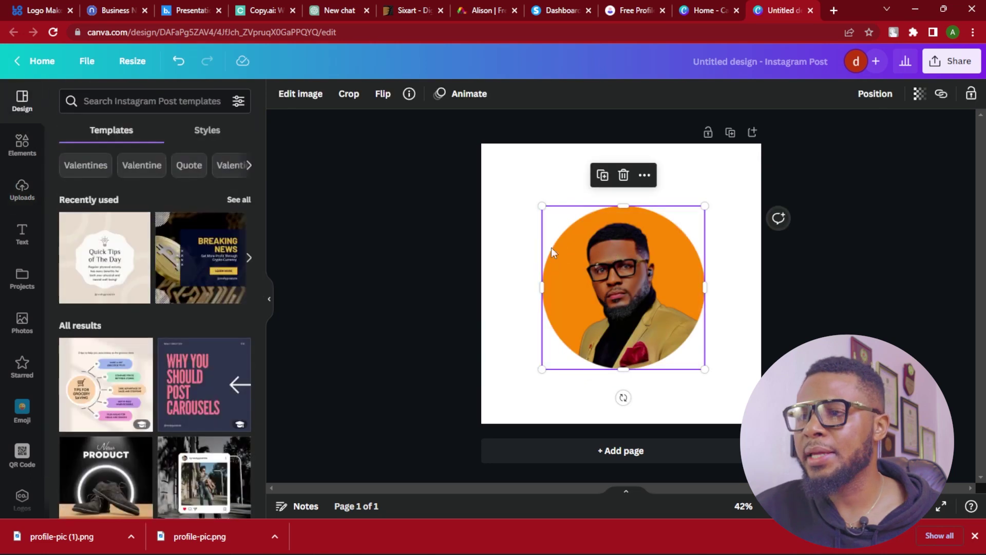
drag(542, 206, 483, 138)
drag(490, 143, 483, 140)
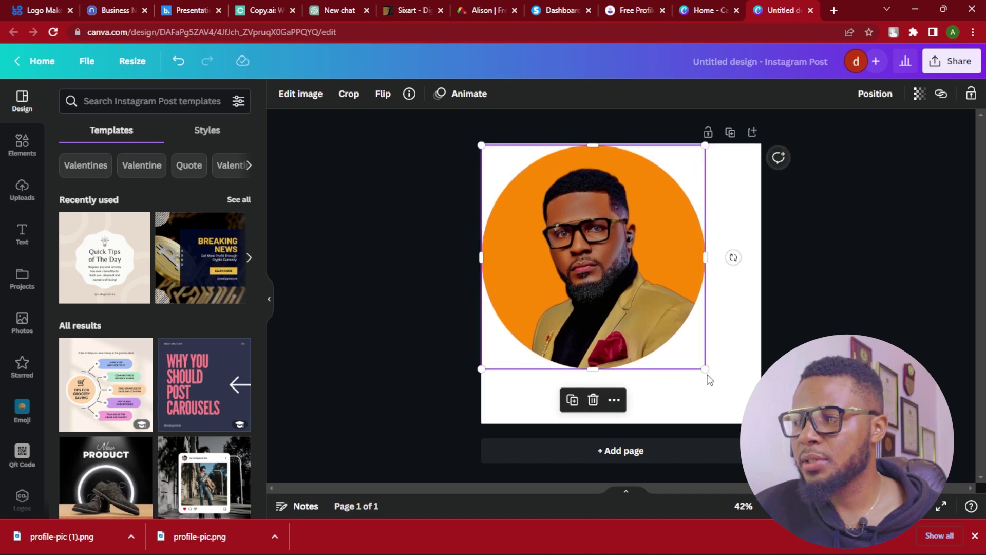
drag(701, 363, 760, 422)
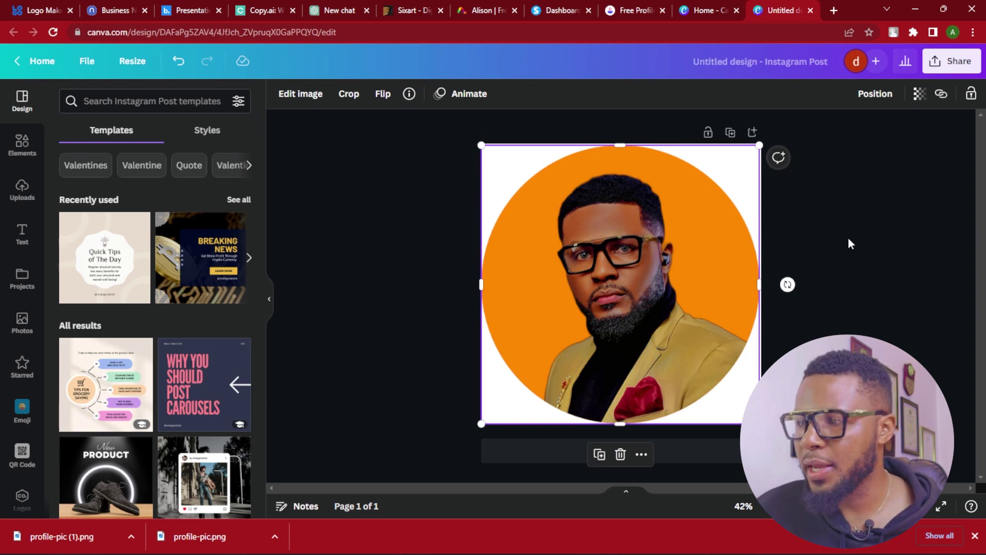
Set the image adjustments to contrast 5, saturation 11, clarity 16 and vibrance 86.
click(291, 95)
scroll(177, 366, down, 3)
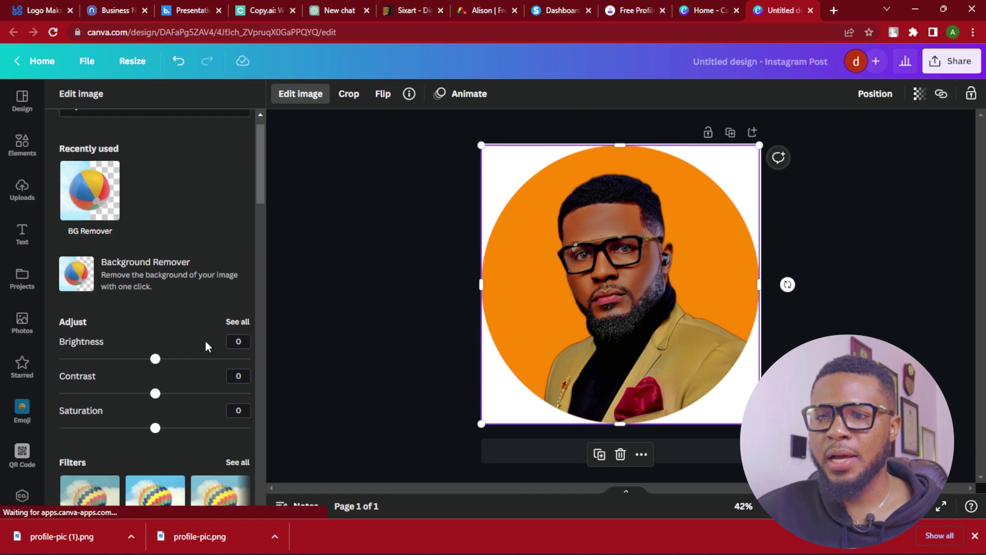
click(237, 225)
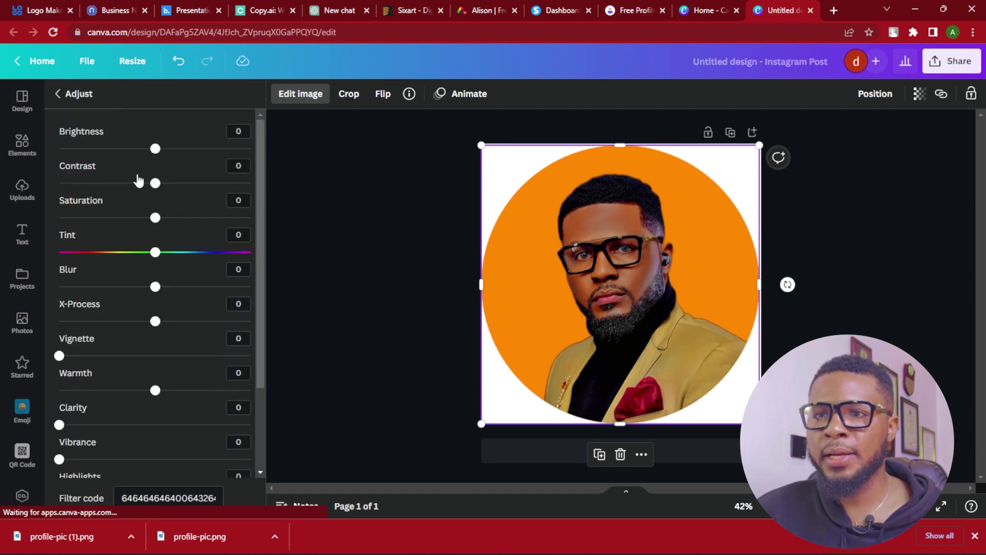
mouse_move(160, 150)
mouse_down()
mouse_move(172, 150)
mouse_move(151, 154)
mouse_move(158, 161)
mouse_up()
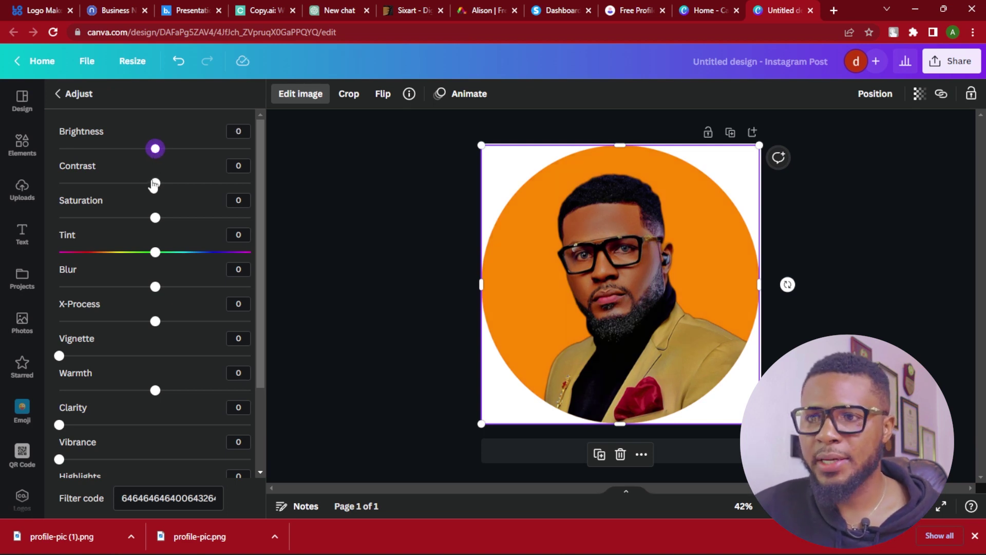
drag(155, 184, 166, 219)
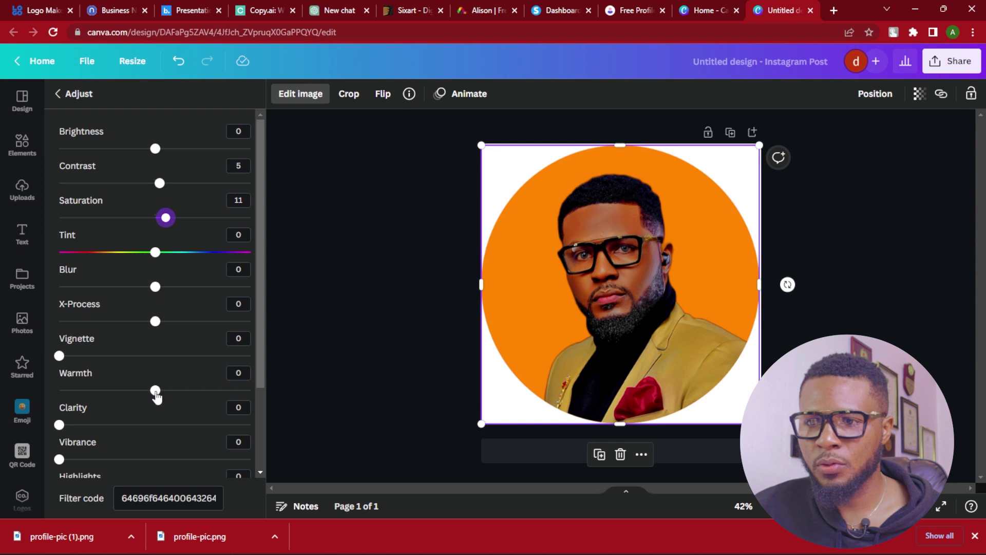
click(155, 392)
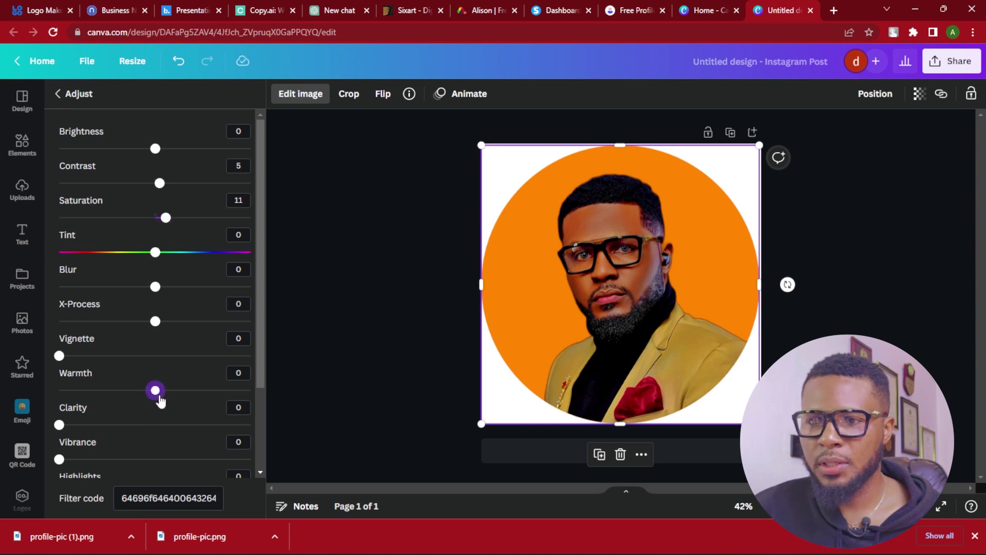
drag(60, 426, 91, 433)
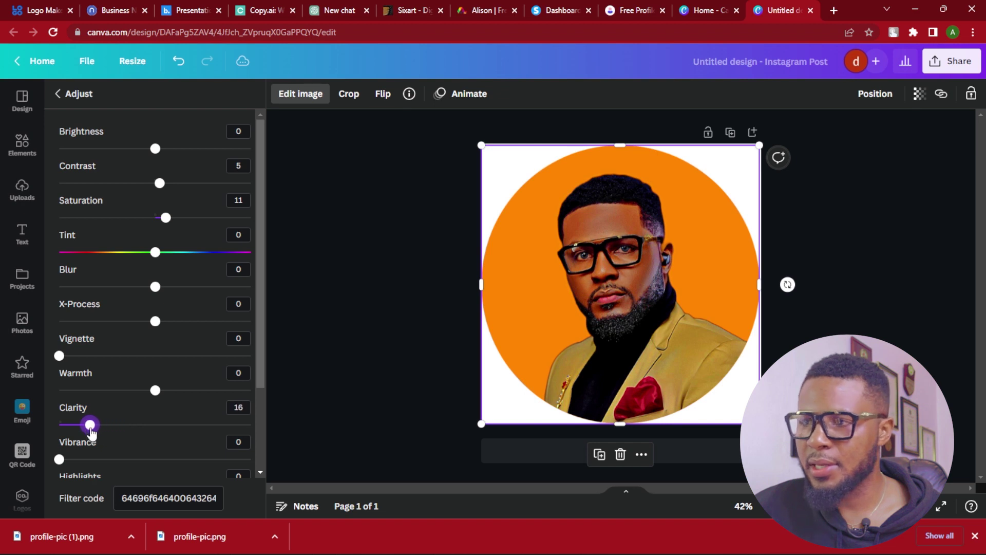
drag(172, 467, 225, 461)
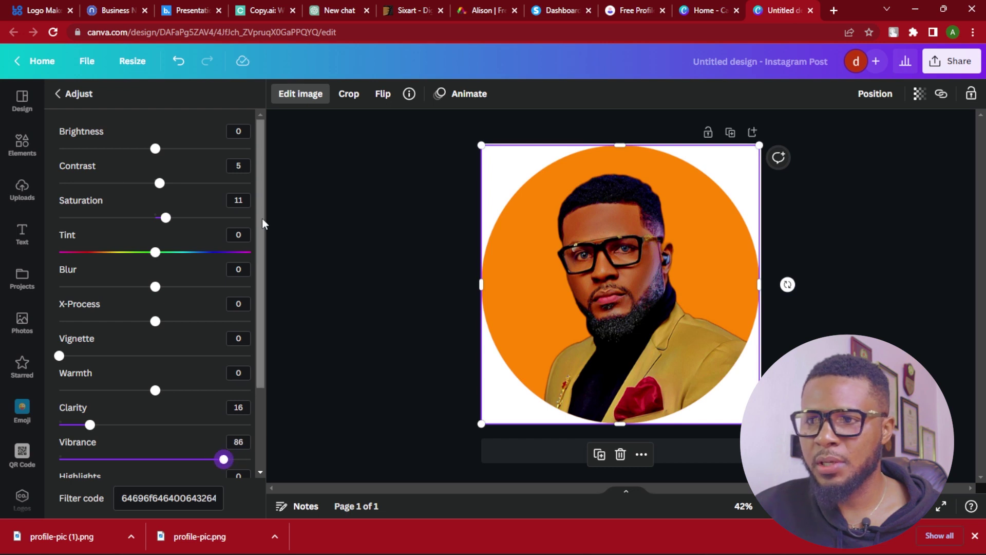
Set highlights to 40 and shadows to -34, then close adjustments and deselect the image.
scroll(257, 222, down, 2)
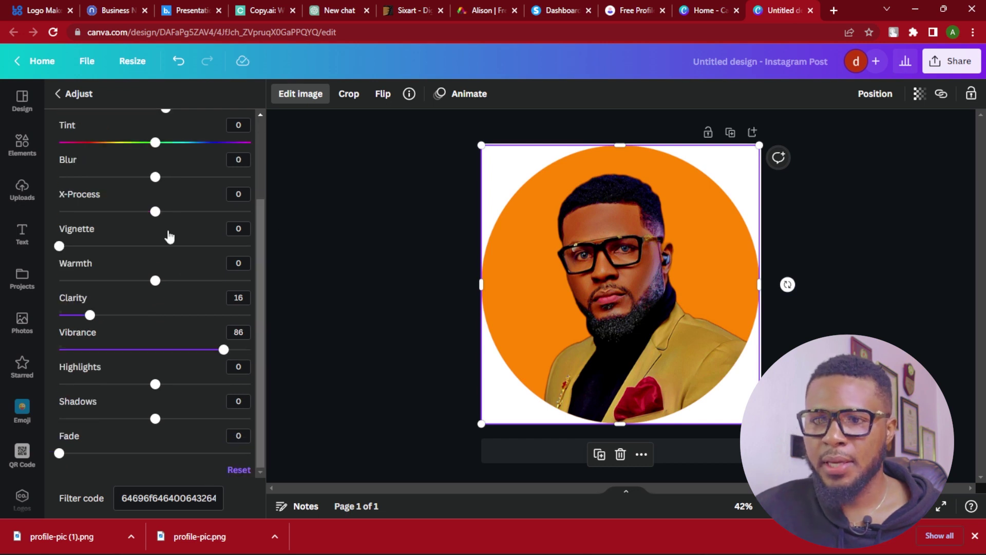
drag(153, 389, 194, 394)
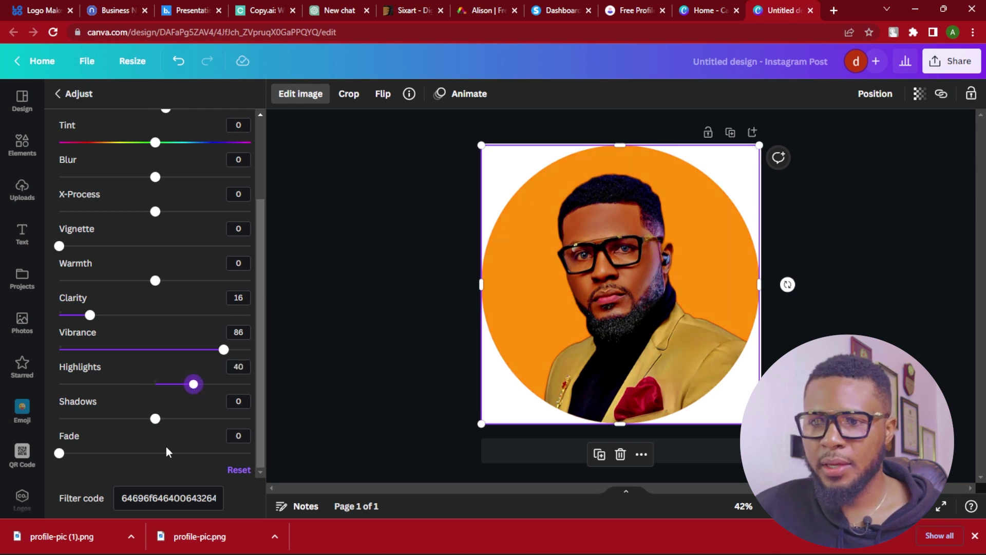
drag(155, 420, 124, 431)
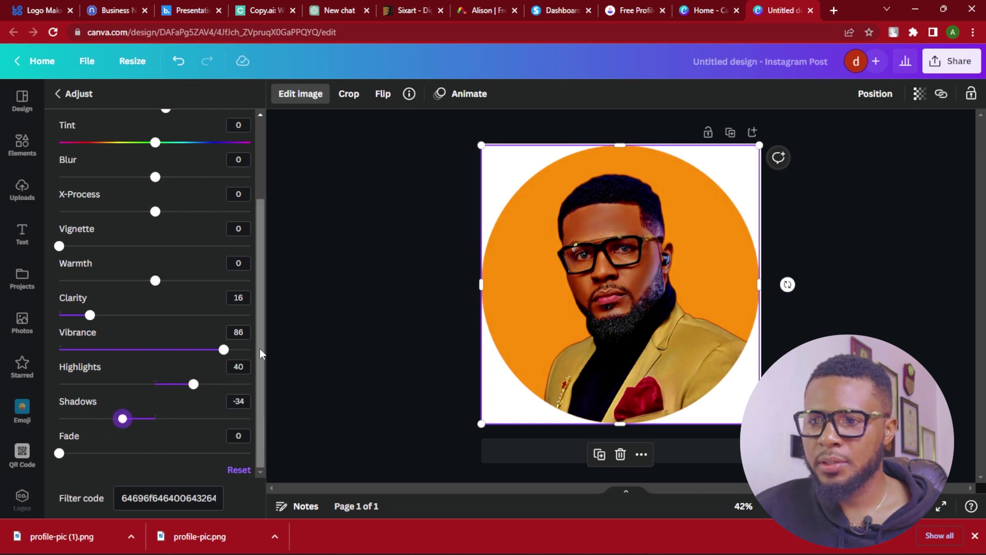
key(Escape)
click(838, 273)
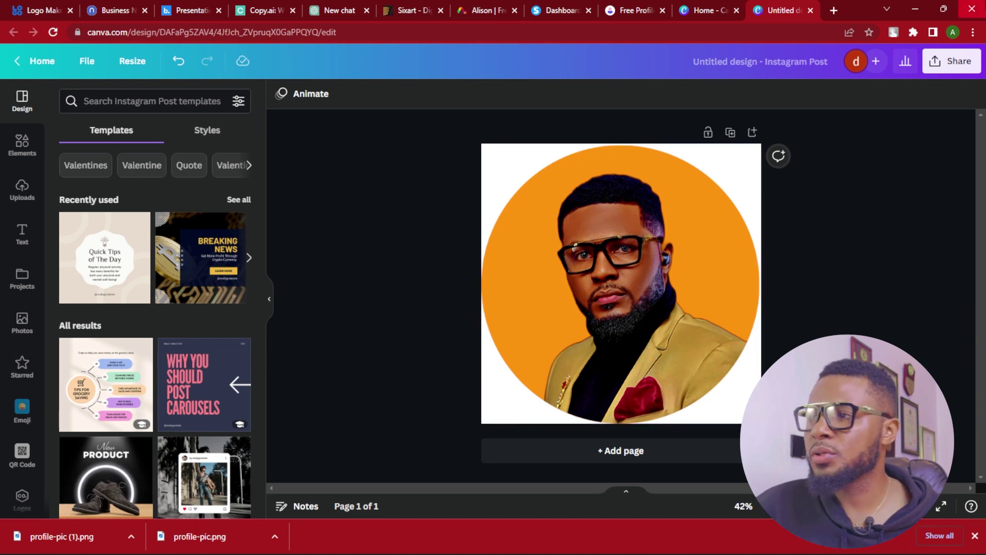
Download the design as a transparent-background PNG at the maximum 3,375 × 3,375 px size.
click(952, 67)
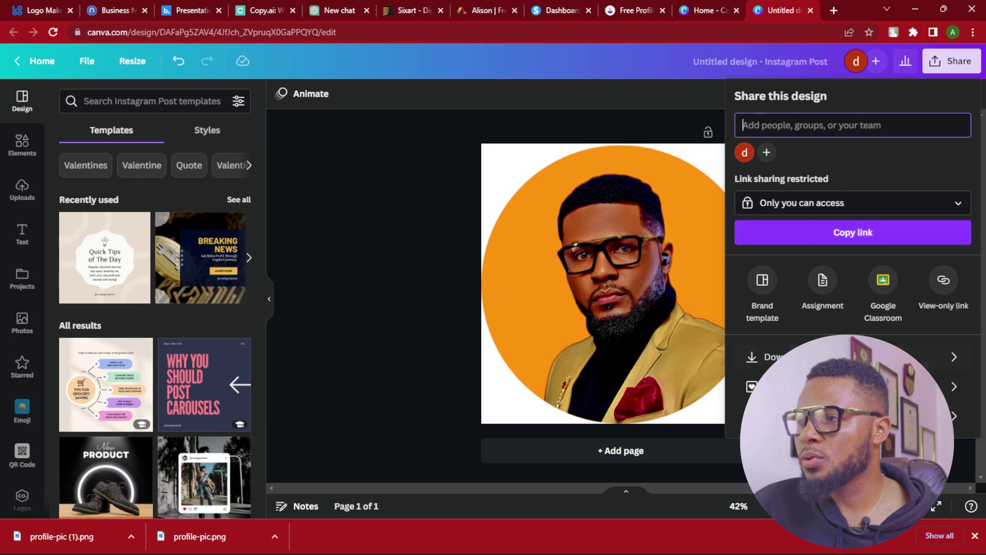
click(770, 356)
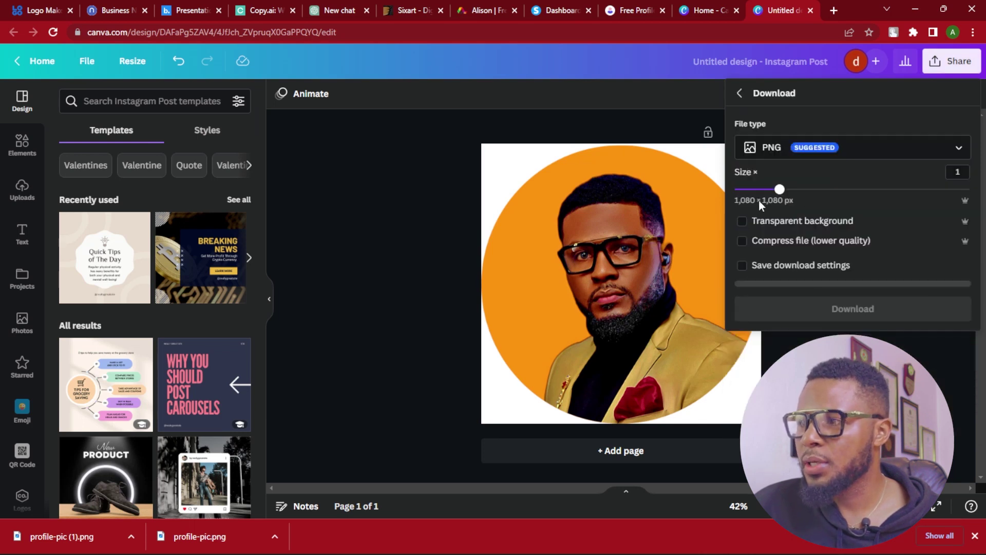
click(739, 221)
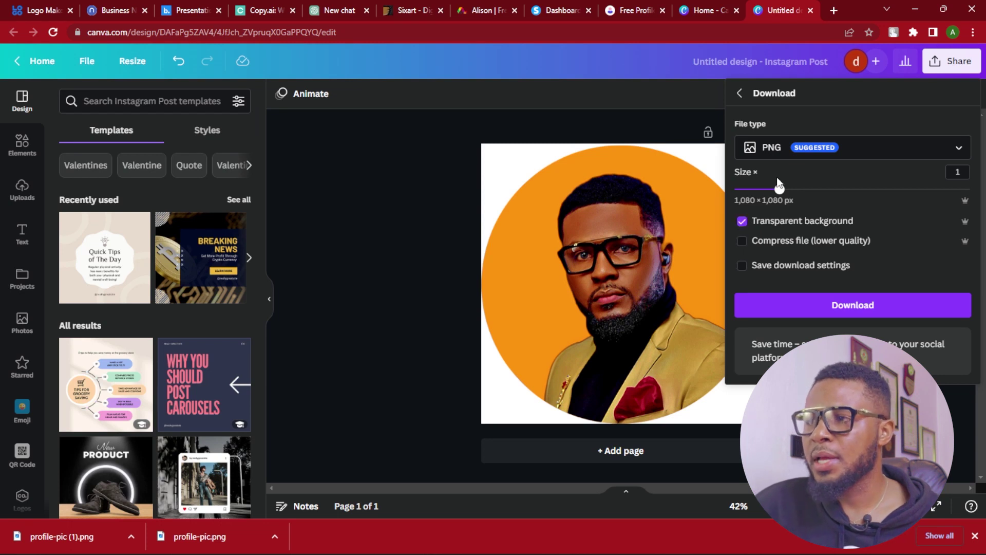
drag(781, 191, 982, 200)
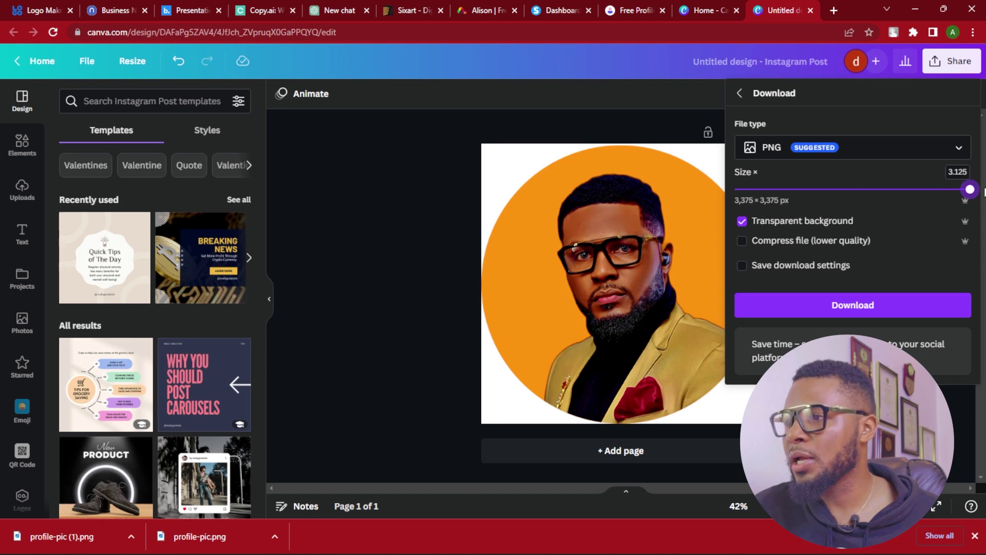
click(850, 307)
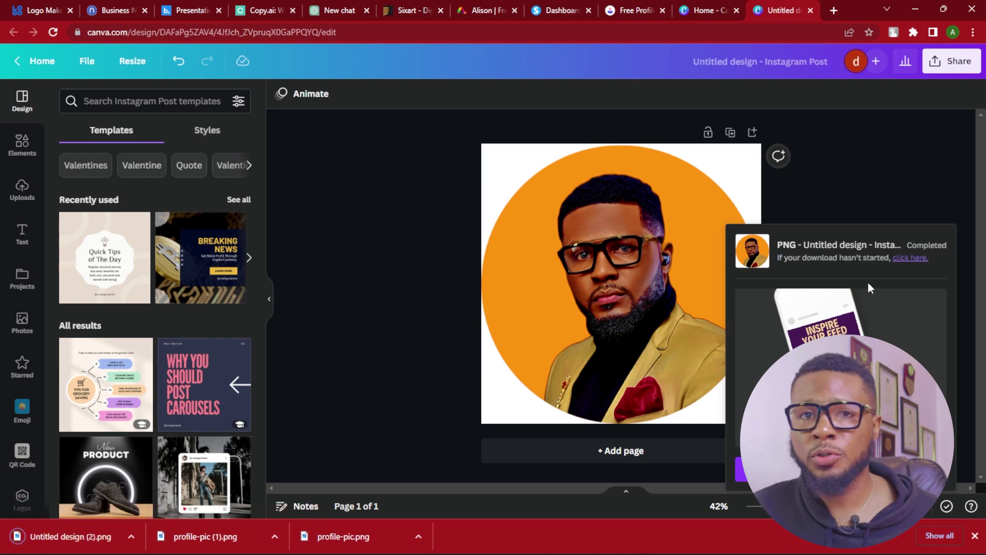
Open Untitled design (2).png from Chrome's download bar.
right_click(42, 534)
key(Escape)
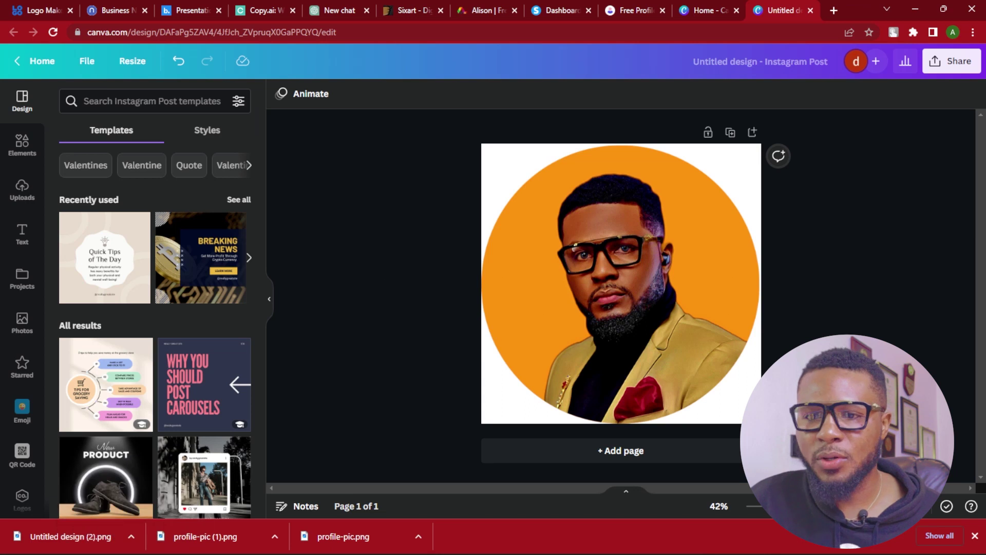
right_click(42, 534)
click(106, 455)
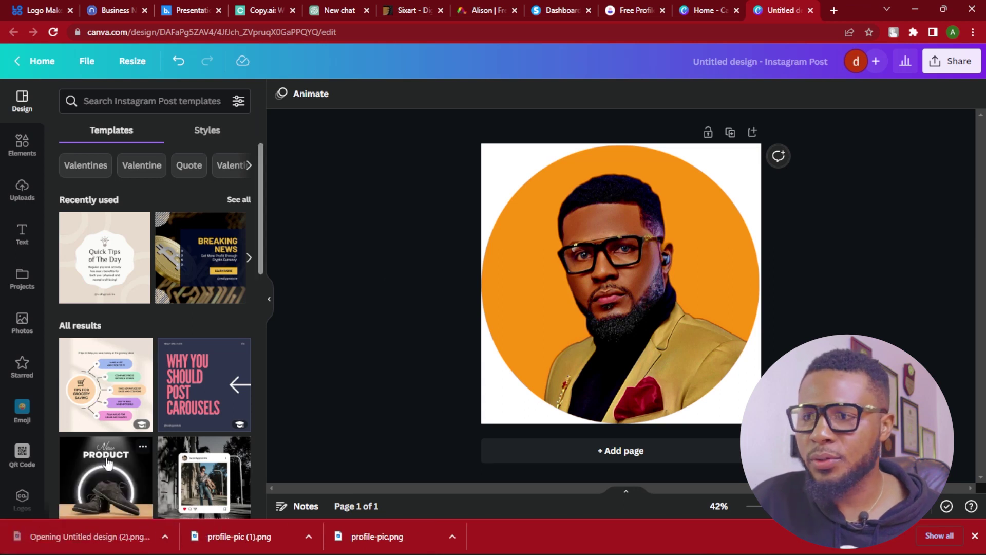